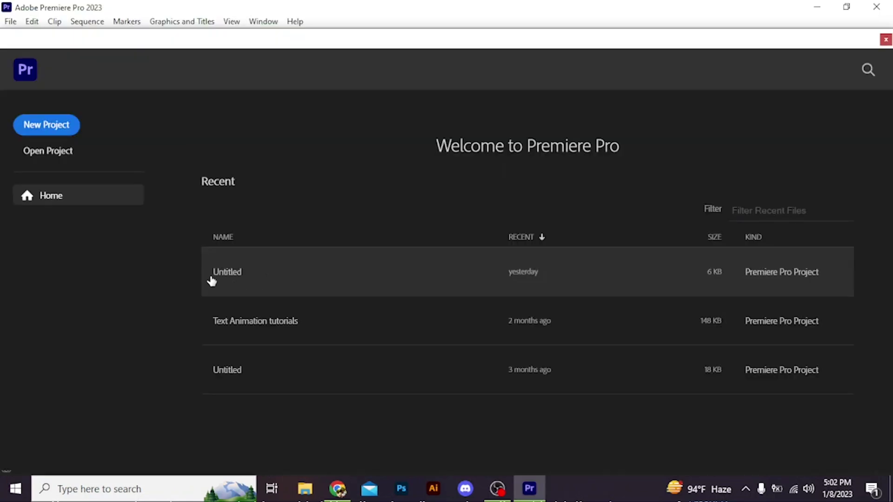
Step: Open the recent Untitled project and show the Effects panel with the Presets folder selected
left_click(211, 279)
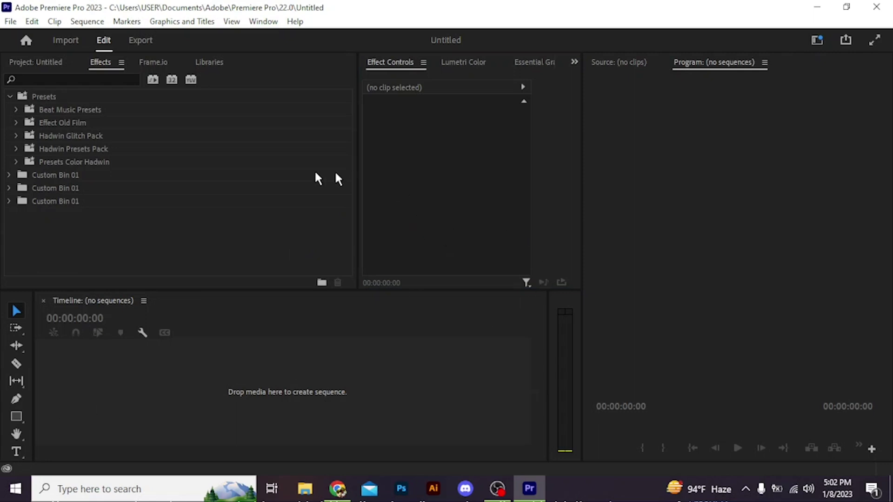
left_click(266, 272)
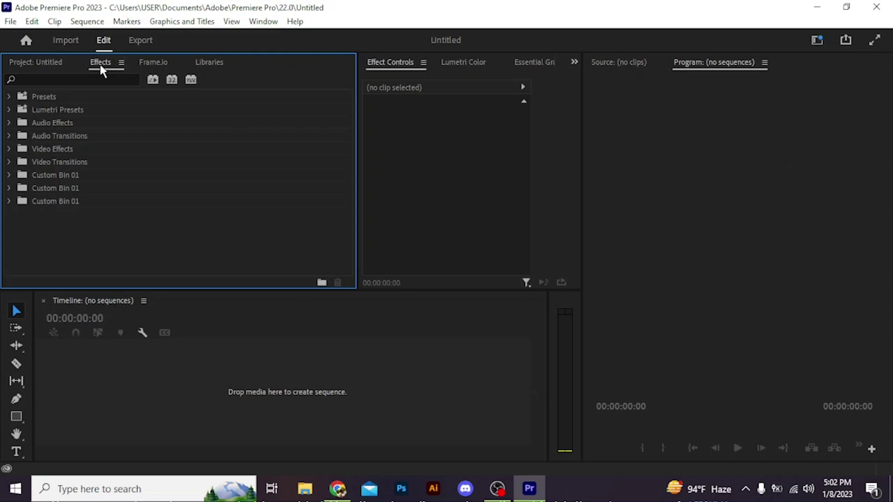
left_click(263, 22)
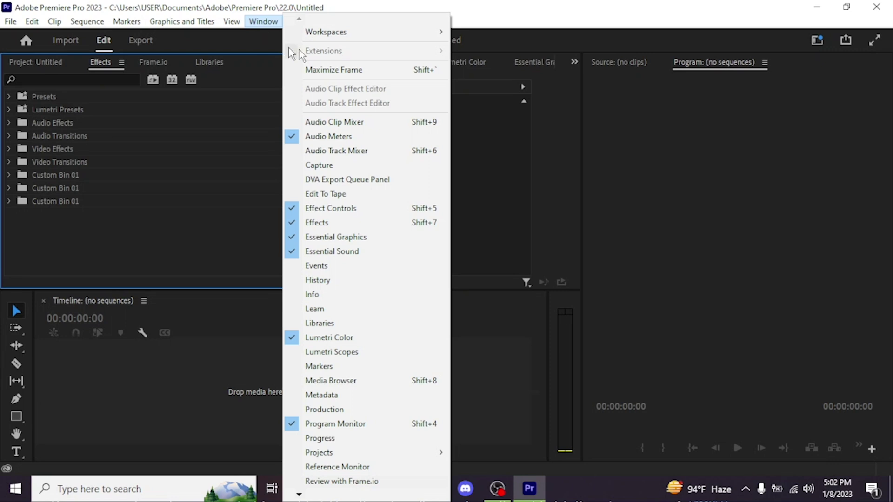
left_click(368, 226)
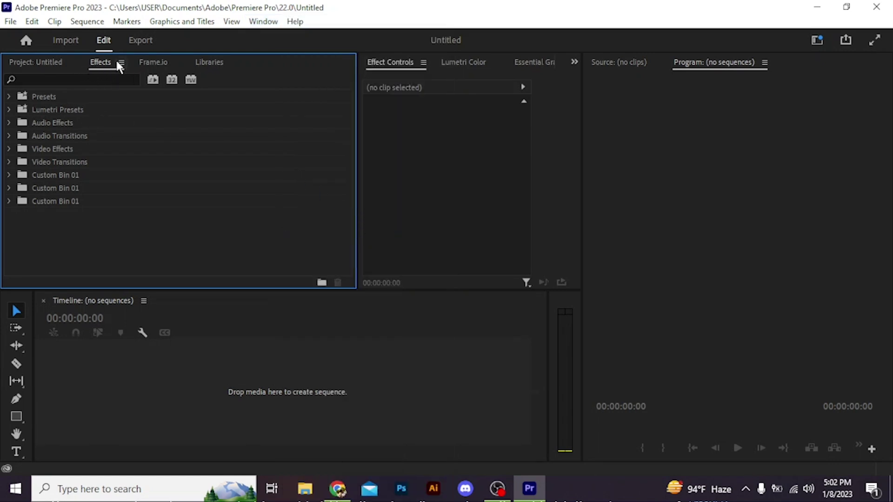
left_click(42, 95)
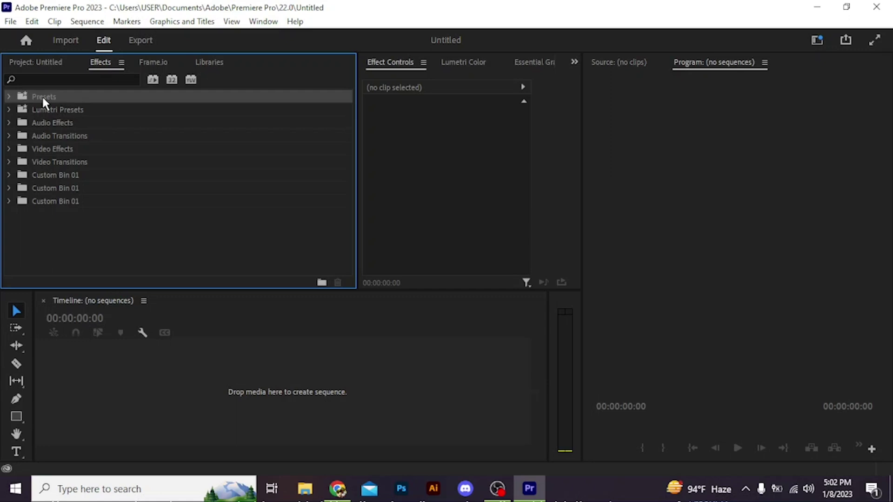
Step: Start Import Presets on the Presets folder and select Hadwin Presets Pack.prfpset
right_click(42, 96)
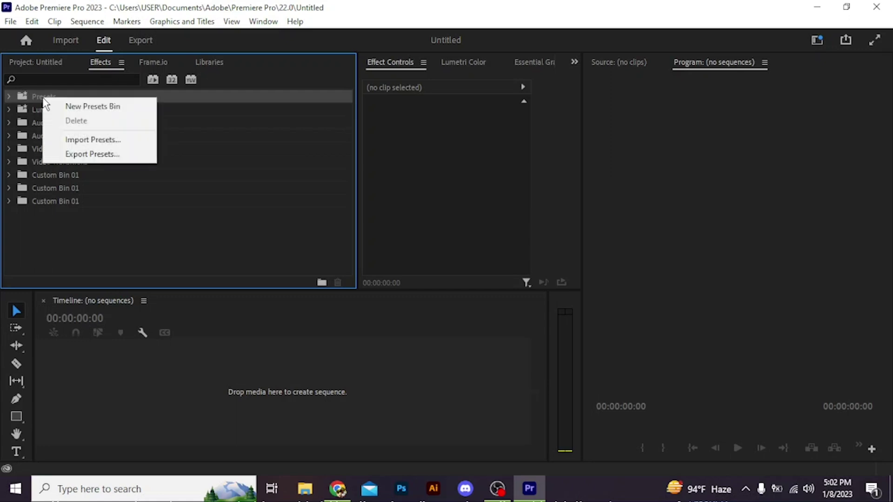
left_click(83, 140)
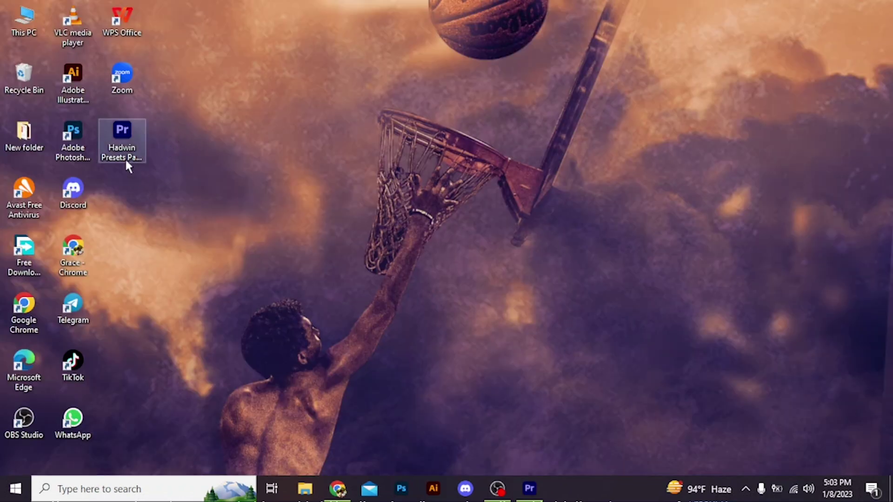
left_click(125, 160)
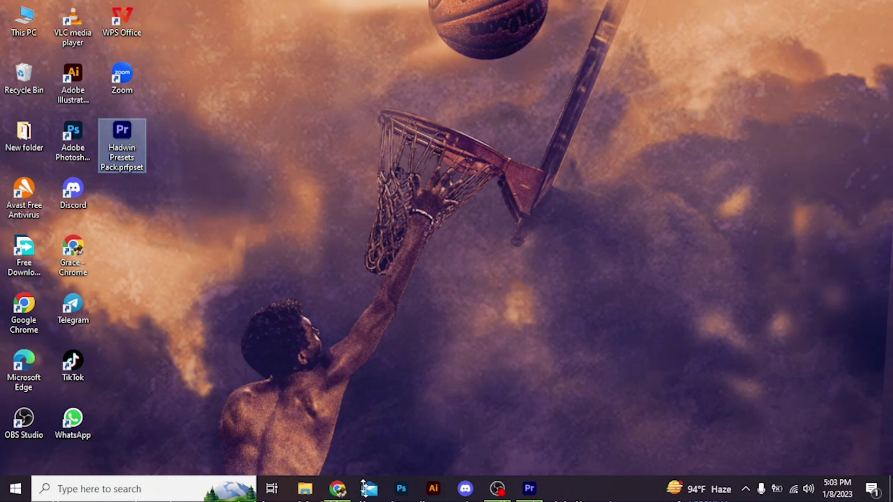
Step: Dismiss the file browser, then restart Import Presets from the Presets folder
left_click(529, 489)
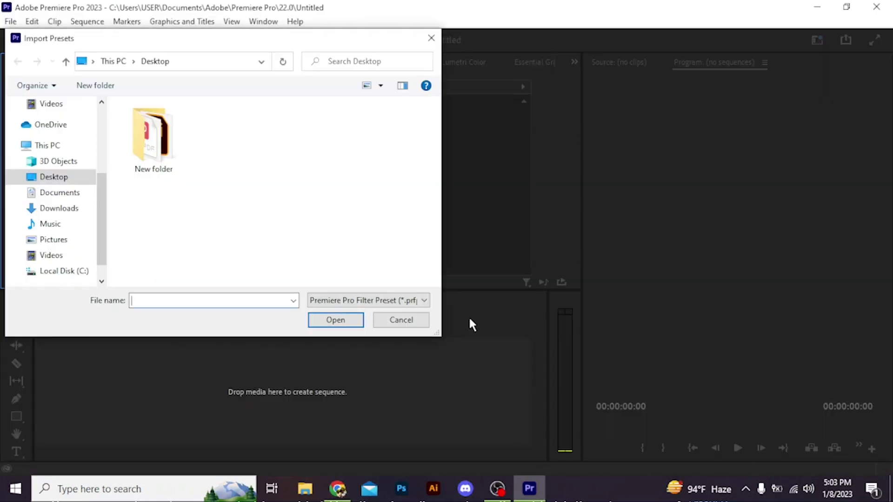
left_click(402, 320)
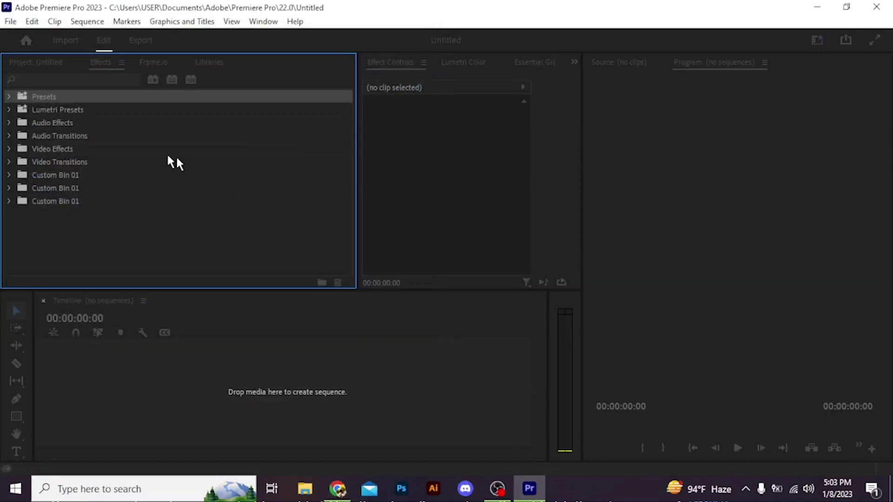
right_click(55, 98)
left_click(100, 138)
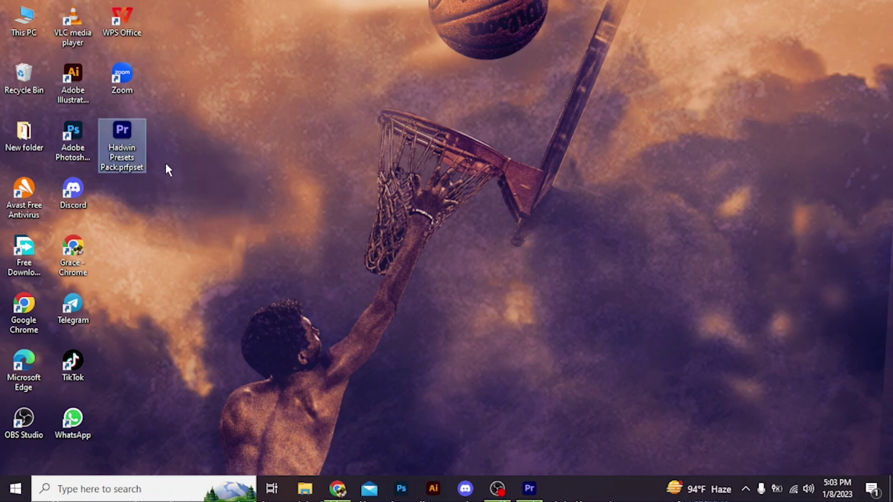
Step: Check Hadwin Presets Pack's Properties, confirming its type is XML File, then close them
right_click(131, 162)
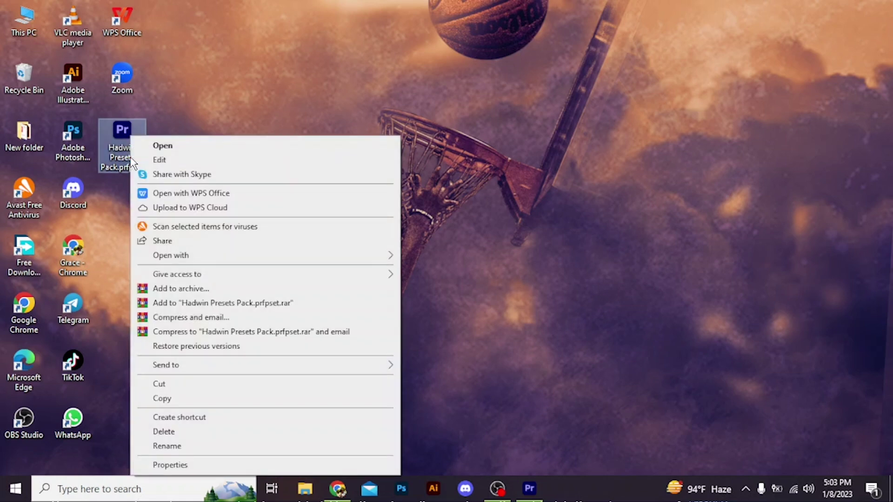
left_click(189, 465)
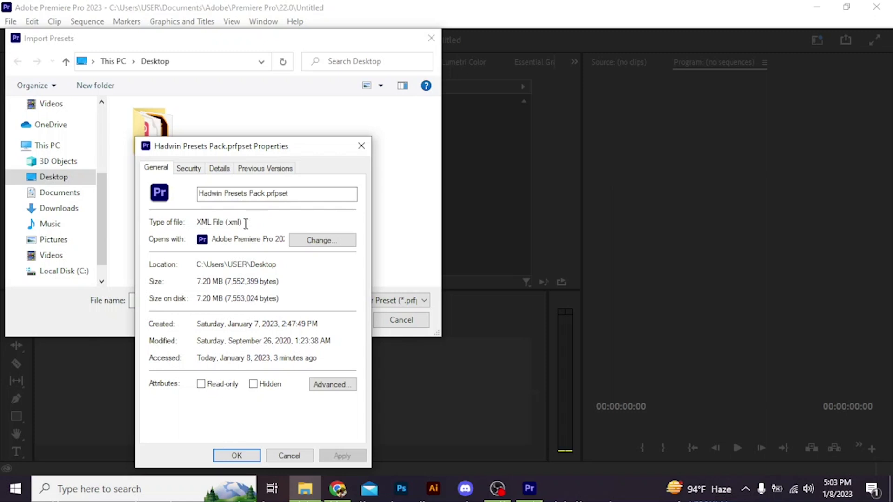
left_click_drag(246, 224, 160, 228)
left_click(236, 456)
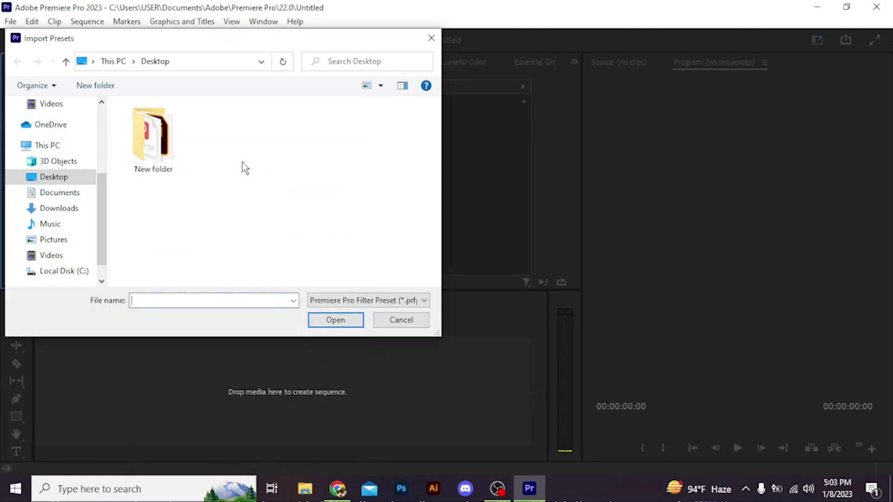
Step: Cancel the import and turn off 'Hide extensions for known file types' in File Explorer Options
left_click(400, 321)
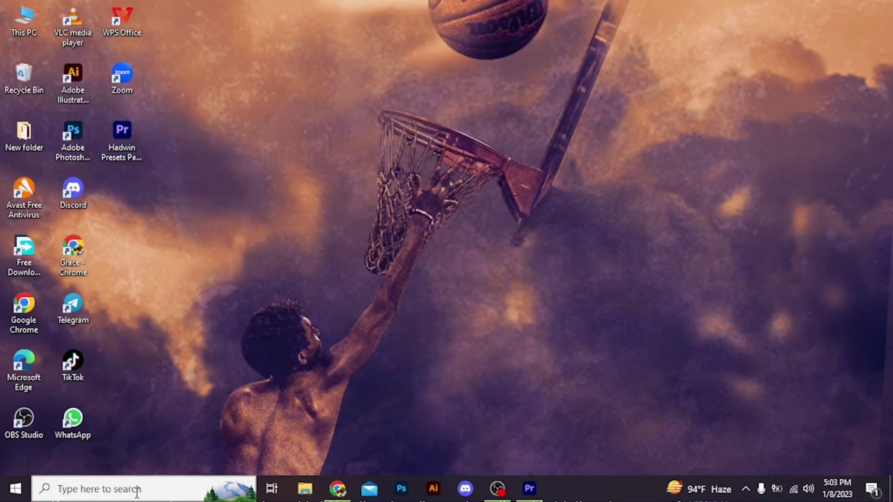
left_click(136, 490)
type("file explo")
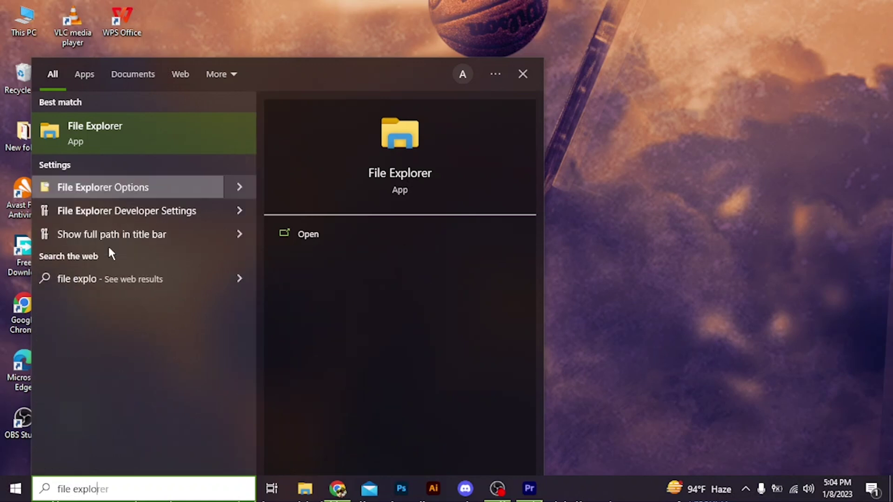
left_click(115, 190)
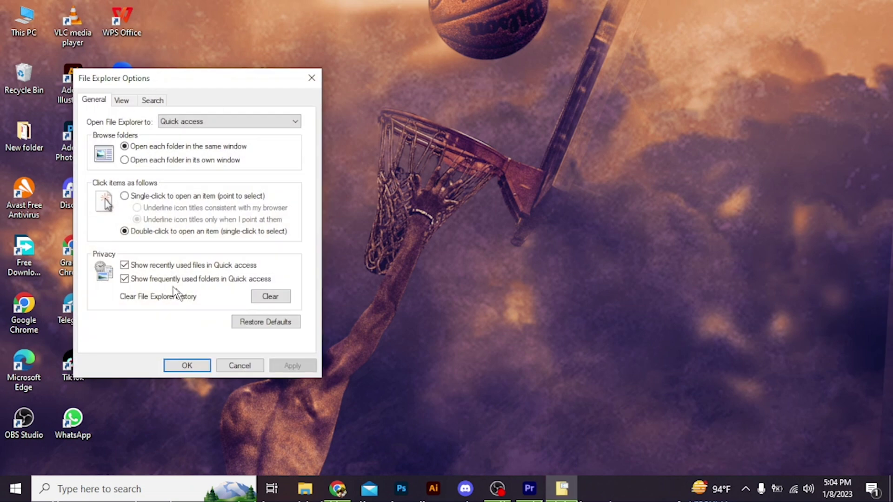
left_click(126, 100)
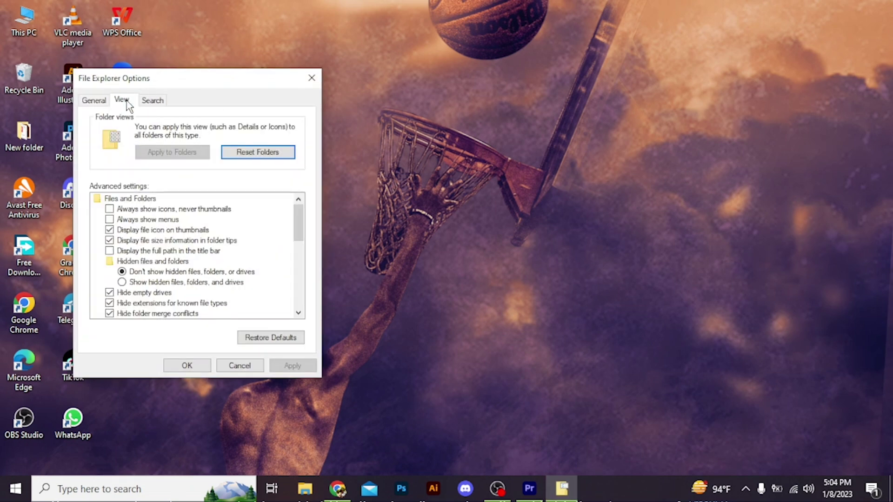
scroll(165, 230, "down", 1)
scroll(165, 231, "down", 1)
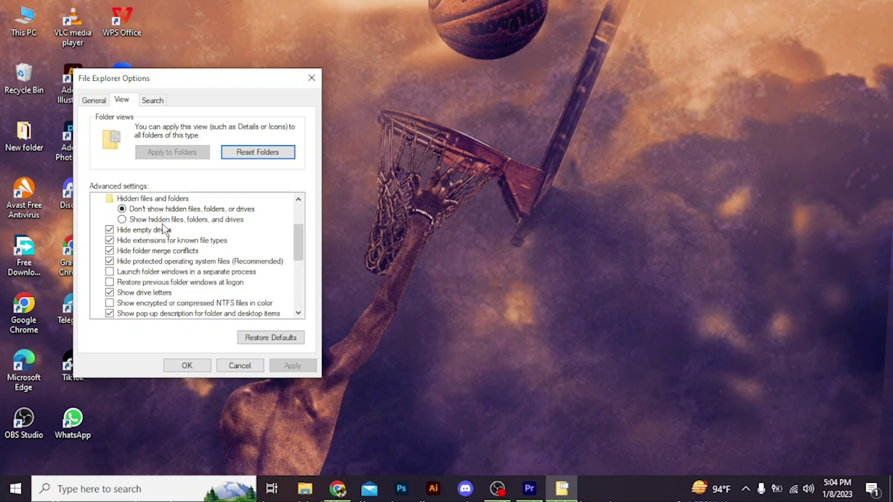
left_click(110, 241)
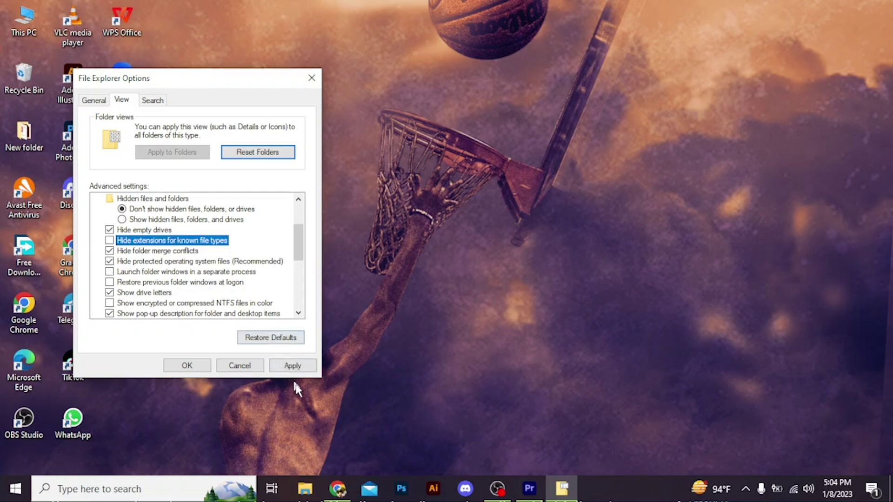
left_click(295, 367)
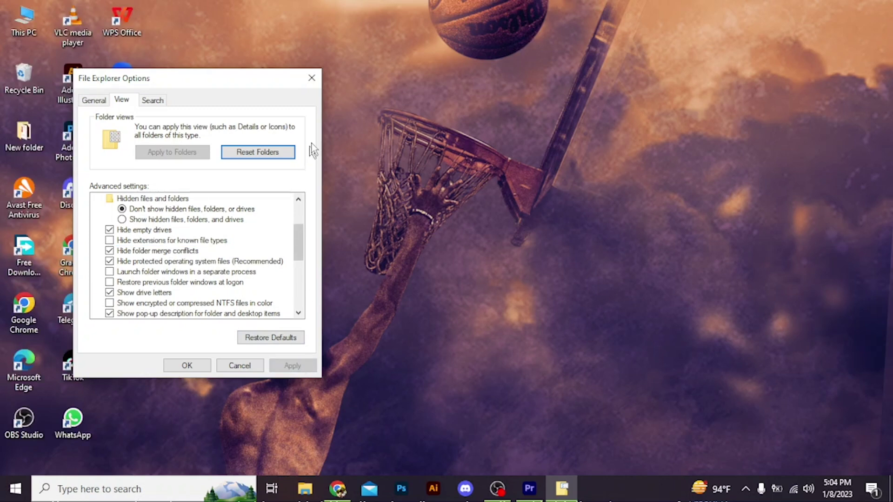
left_click(312, 78)
left_click(130, 150)
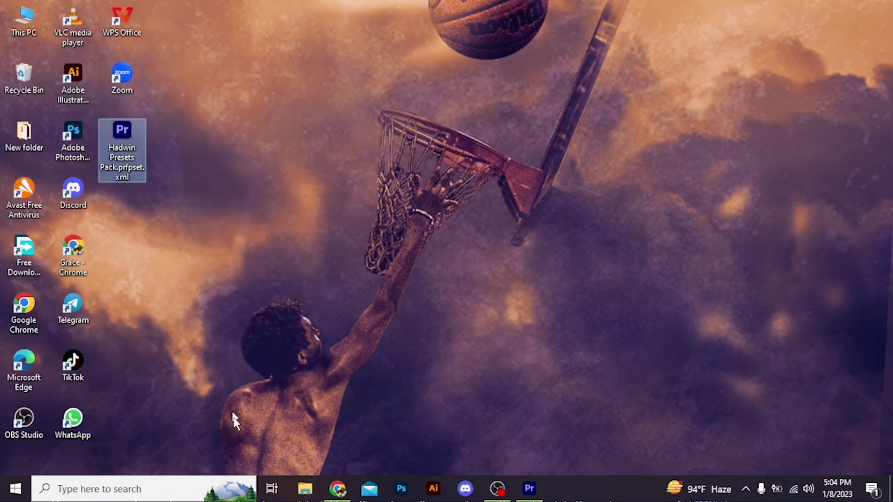
Step: Rename Hadwin Presets Pack to drop the .xml ending, leaving .prfpset, and confirm the change
left_click(133, 172)
left_click_drag(118, 168, 147, 168)
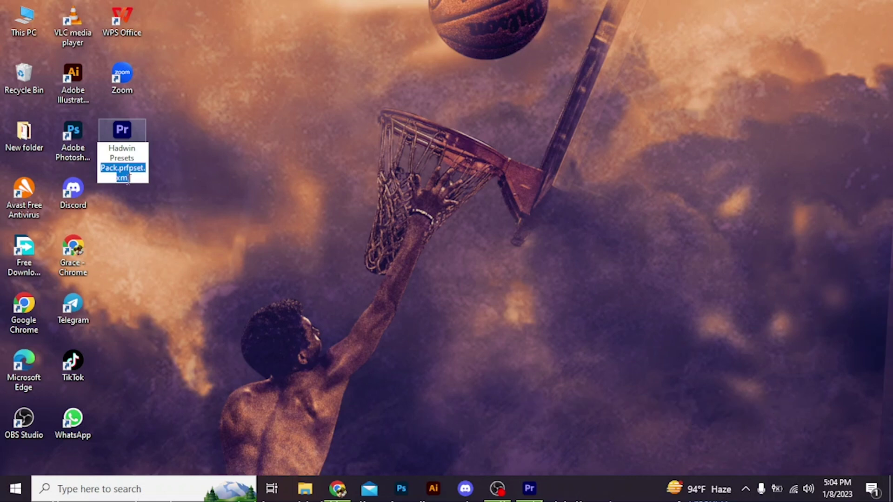
key("Return")
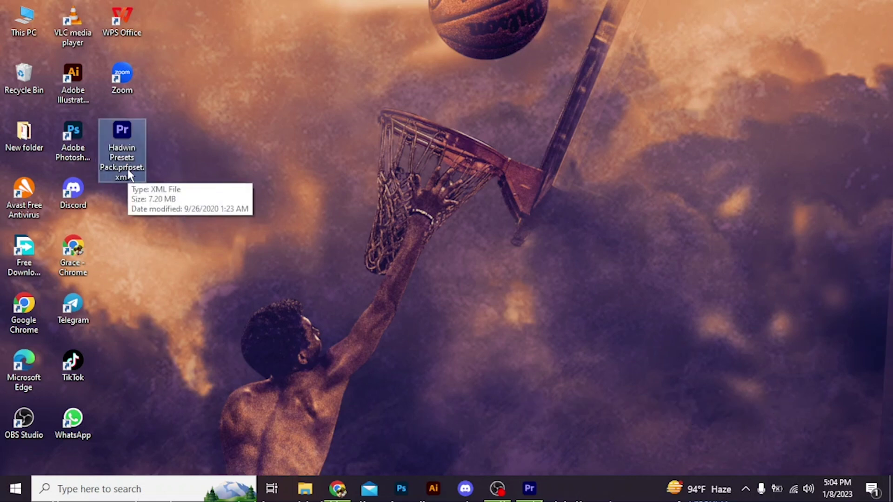
left_click(136, 179)
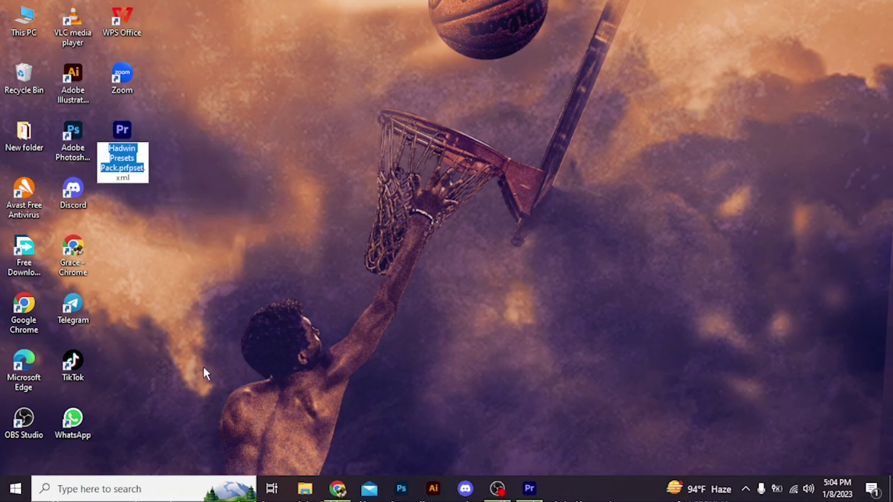
key("Right")
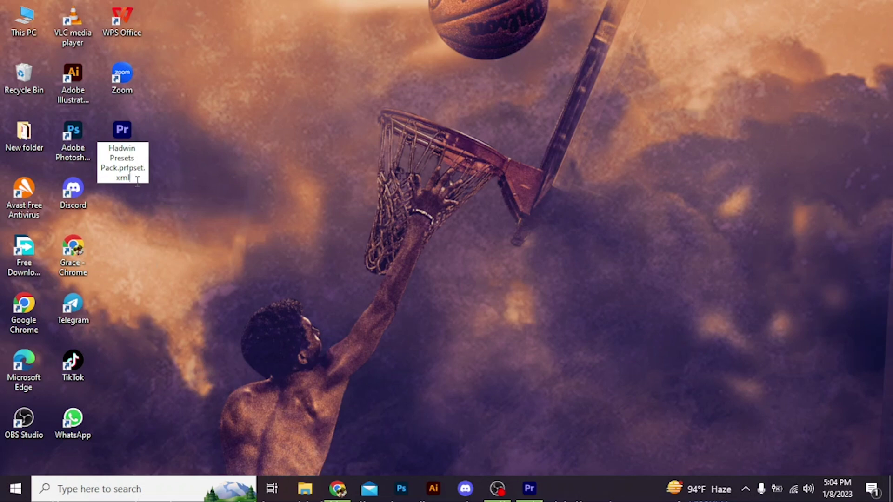
key("BackSpace")
key("BackSpace")
type("p")
type("set")
left_click_drag(143, 168, 121, 171)
key("BackSpace")
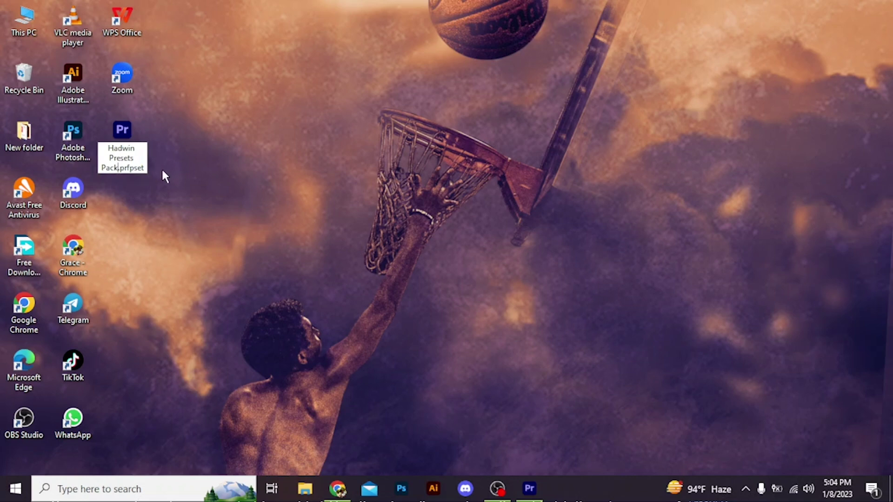
key("Return")
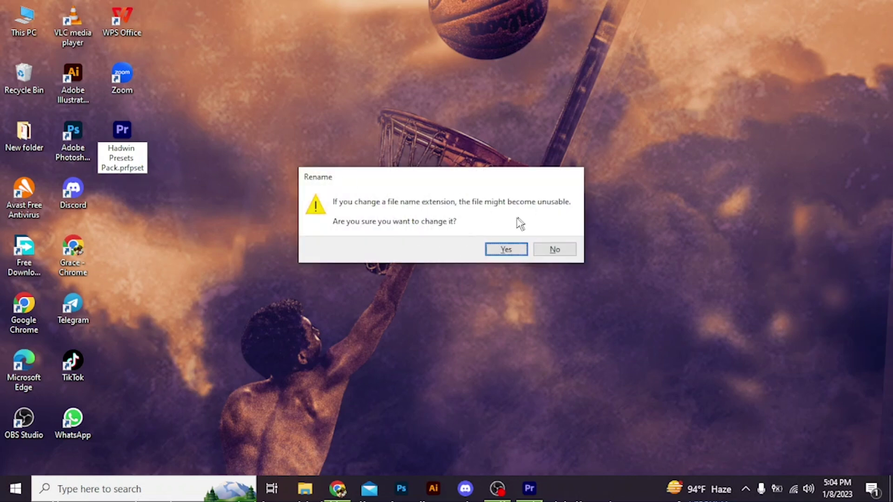
left_click(514, 251)
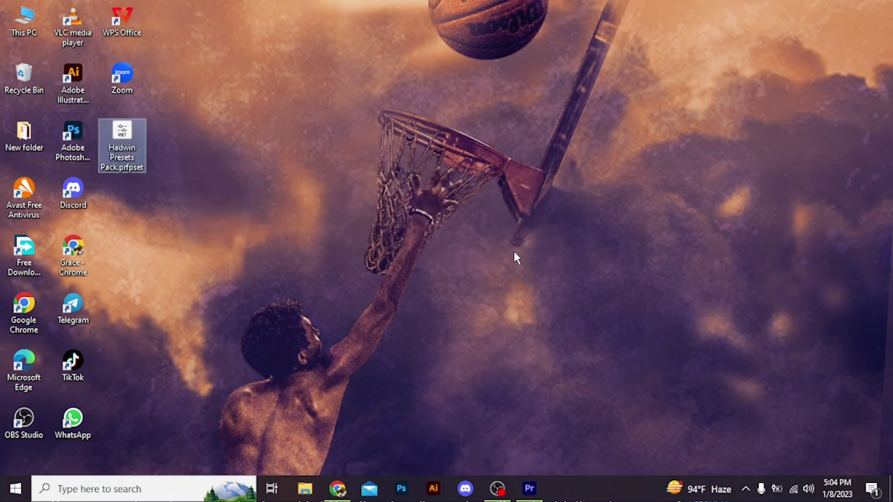
Step: Refresh the desktop and confirm in Properties that the file type is now PRFPSET
right_click(255, 94)
left_click(309, 131)
double_click(121, 150)
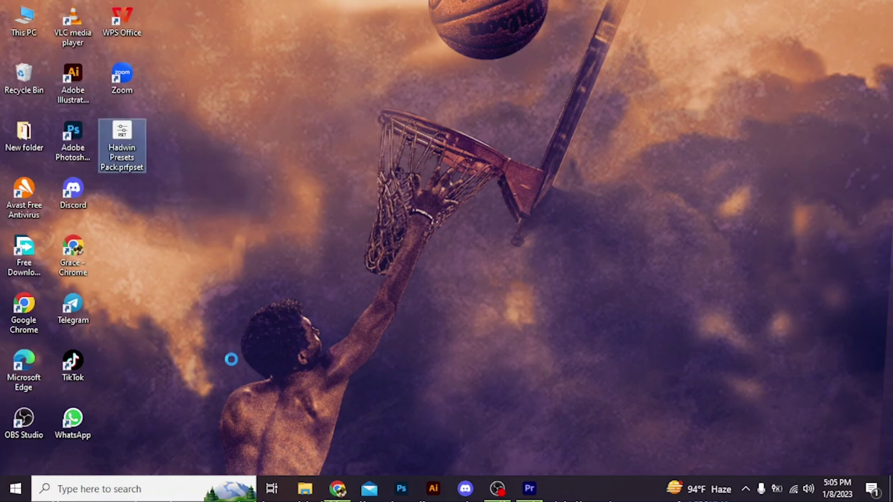
right_click(124, 150)
left_click(182, 450)
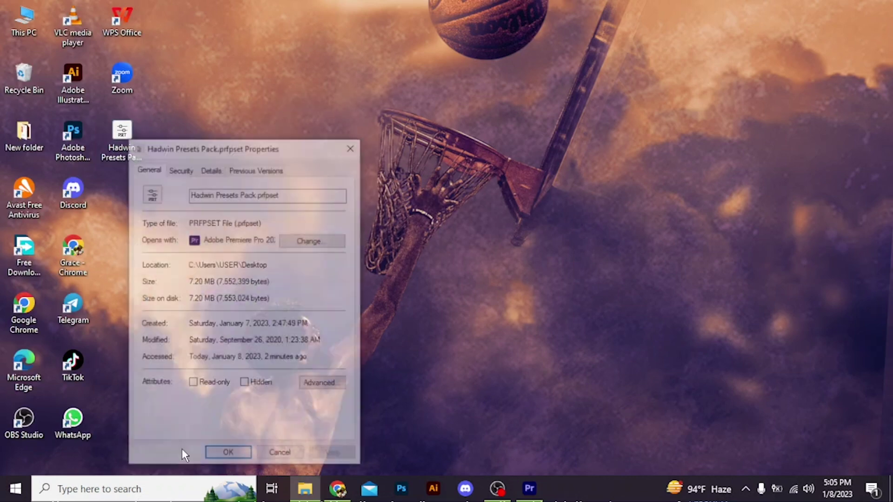
left_click_drag(188, 222, 300, 214)
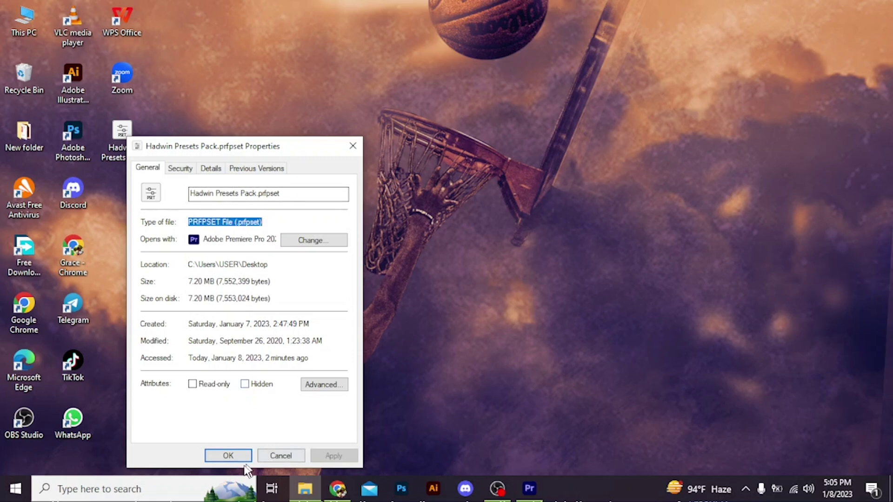
left_click(231, 454)
Step: Import Hadwin Presets Pack.prfpset into Presets, then expand Presets and select the new Hadwin Presets Pack folder
left_click(534, 494)
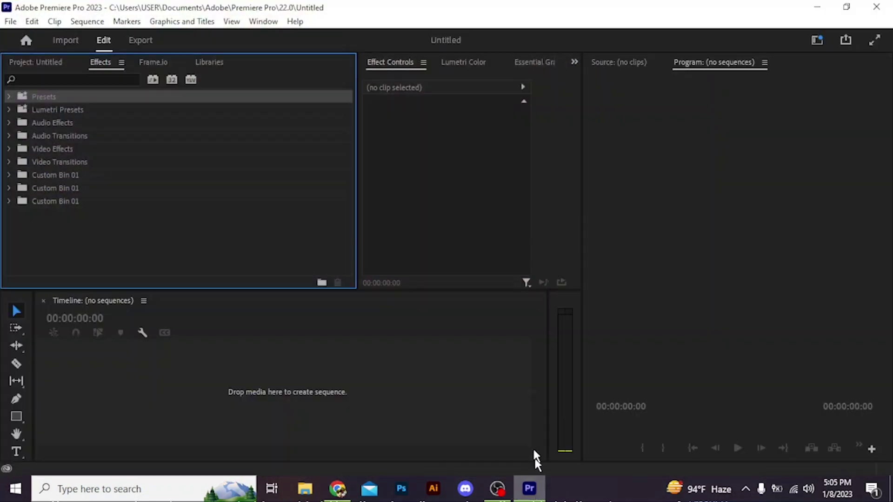
right_click(41, 93)
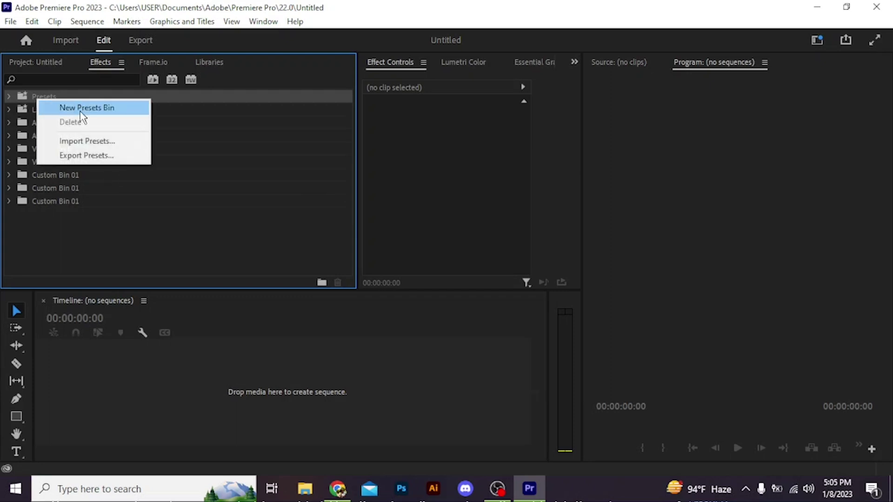
left_click(87, 139)
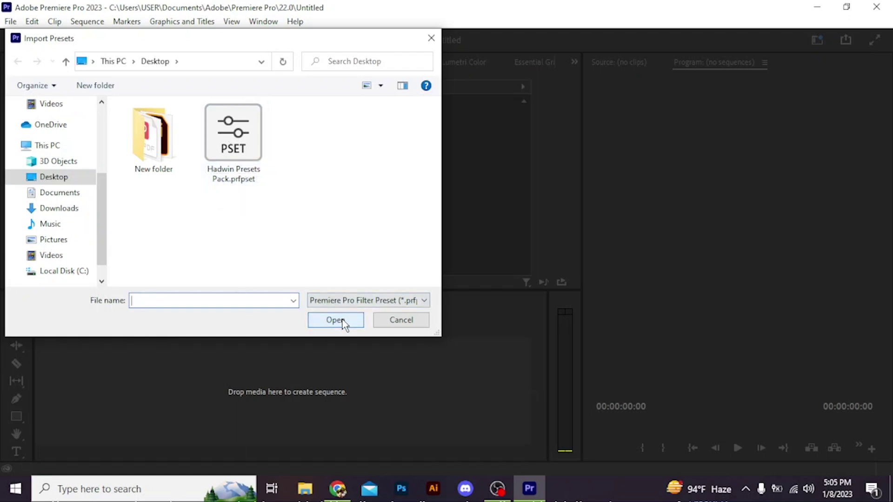
left_click(234, 151)
left_click(327, 326)
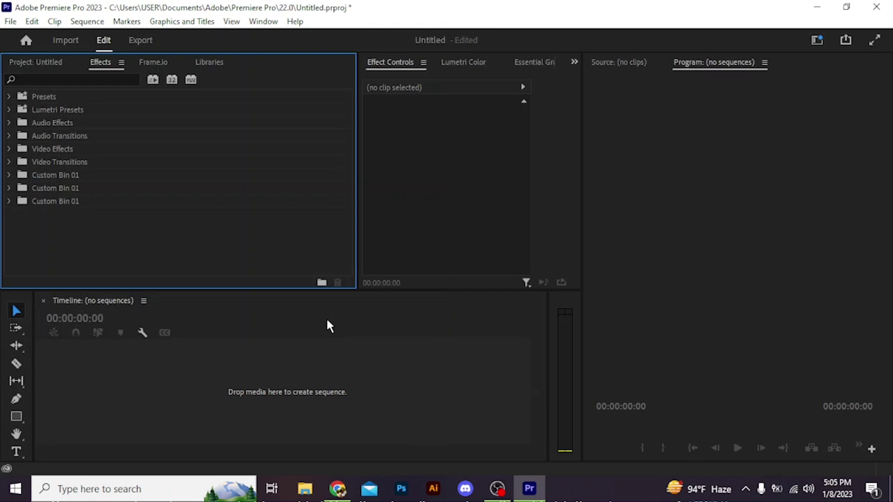
left_click(9, 97)
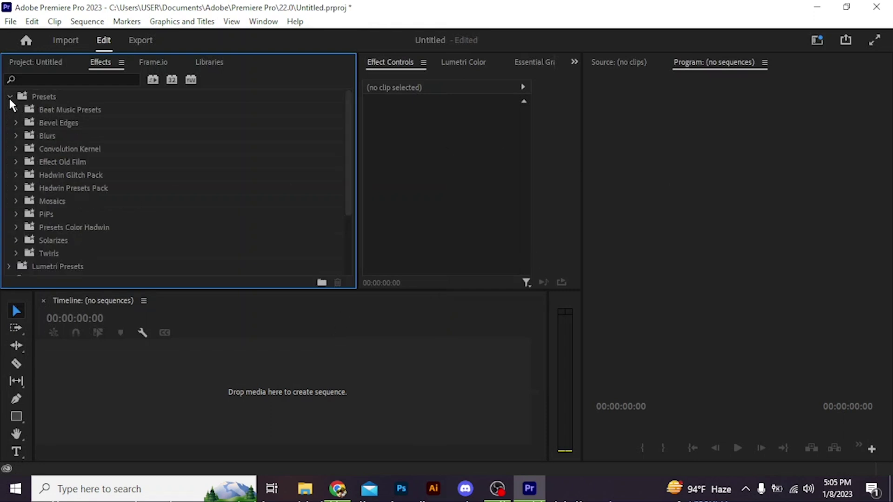
left_click(69, 189)
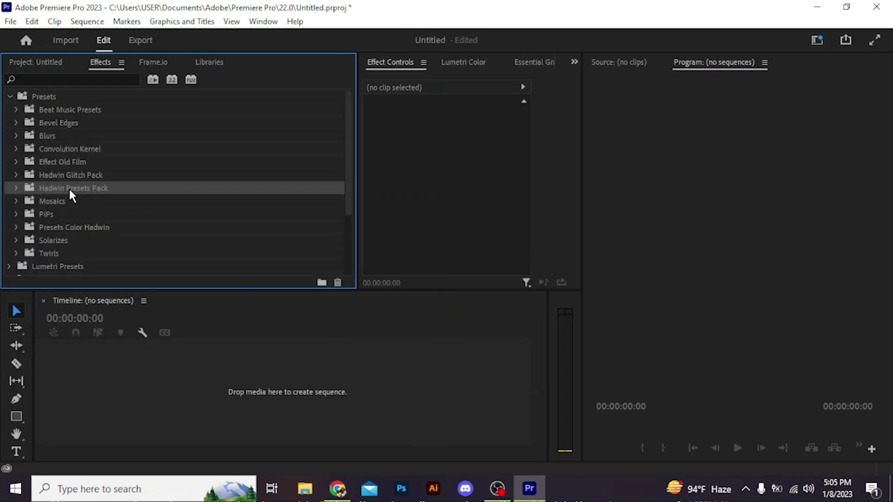